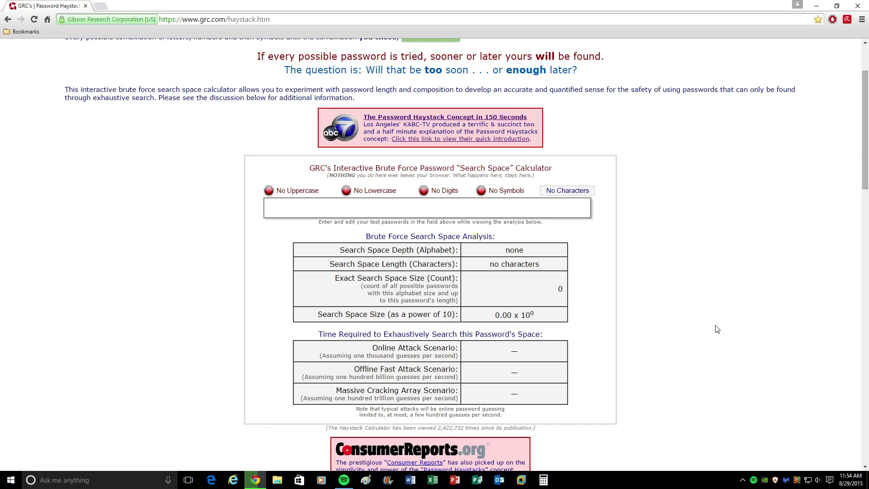
Enter an 8-character all-lowercase test password: 6.91 years online, 2.17 seconds offline to crack.
scroll(698, 244, up, 2)
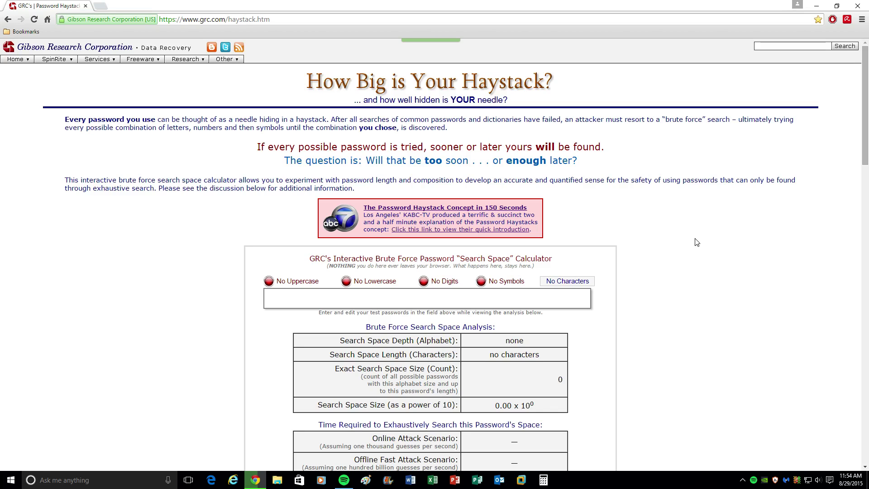
scroll(632, 329, down, 1)
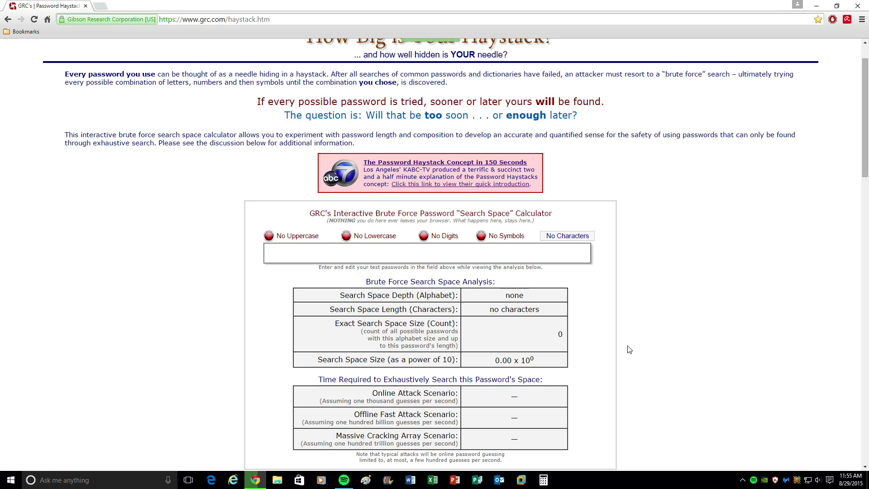
click(502, 259)
text(password)
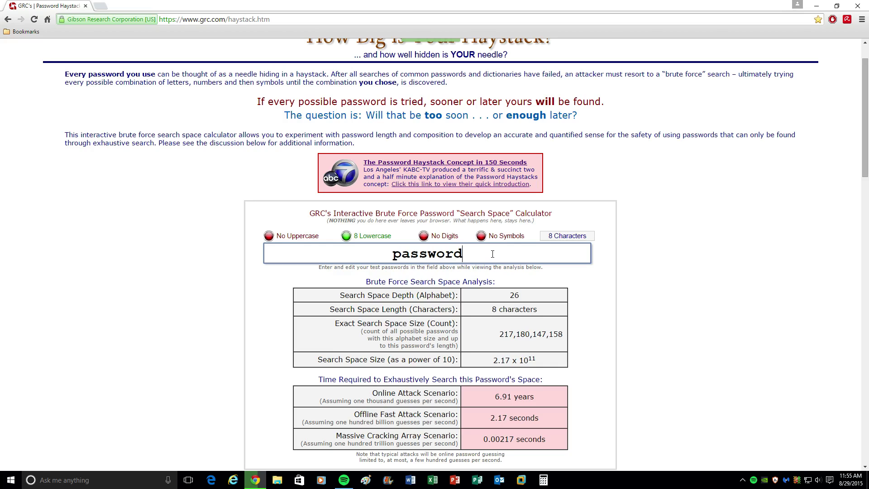
Pad the test password with 27 exclamation marks to 35 characters and review the crack times.
text(!!!!!!!!!!!!!!!!!!)
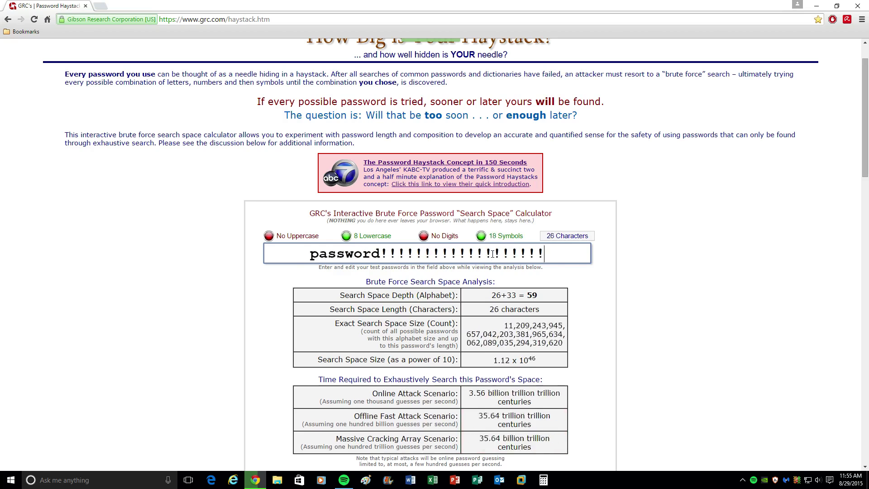
text(!!!!!!!!!!!)
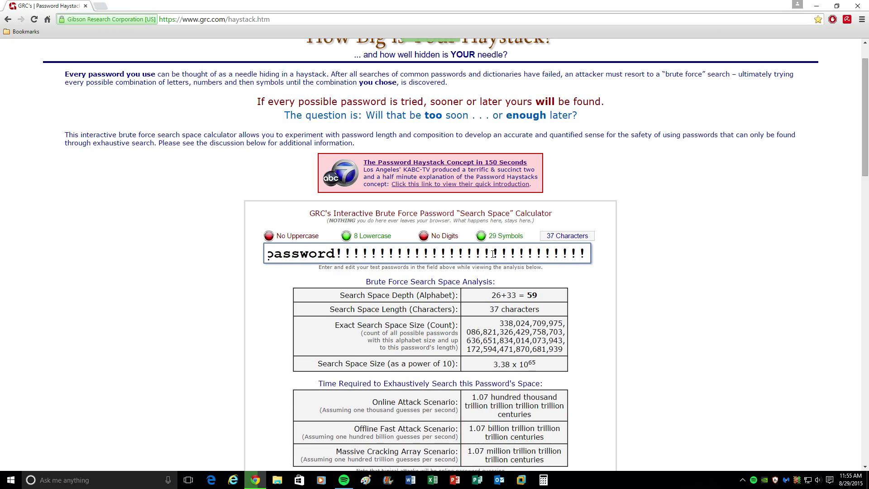
key(BackSpace)
key(BackSpace)
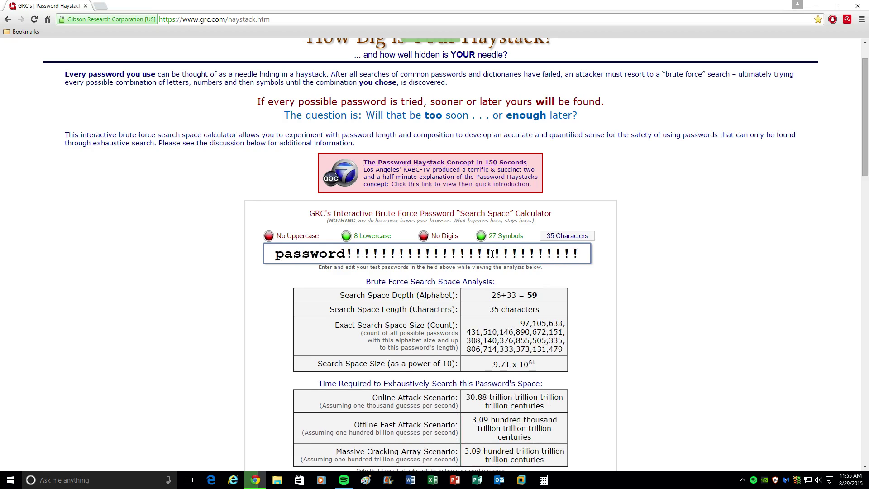
scroll(446, 377, down, 1)
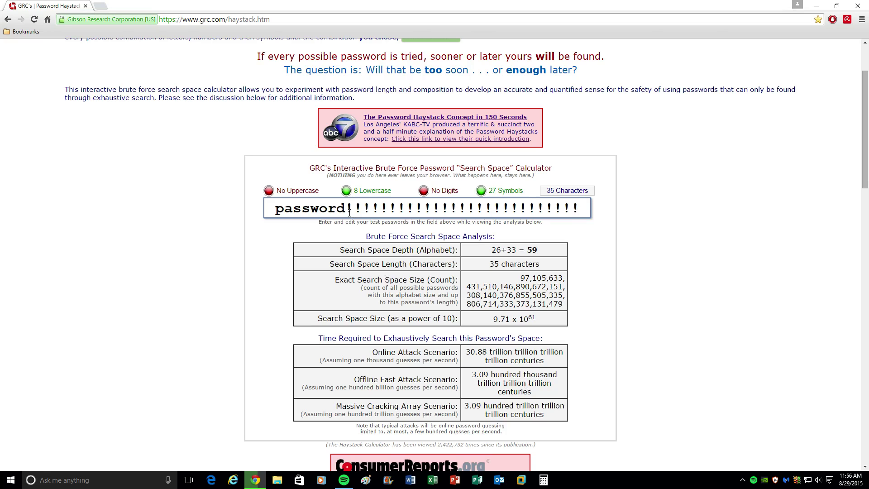
drag(347, 209, 741, 226)
click(734, 239)
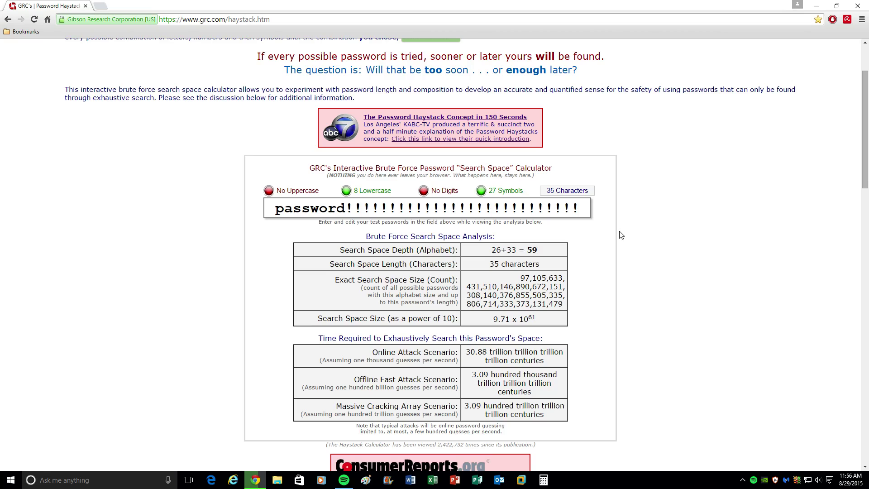
Replace the padded password with a 5-letter lowercase word, crackable online in 3.43 hours.
drag(596, 216, 274, 209)
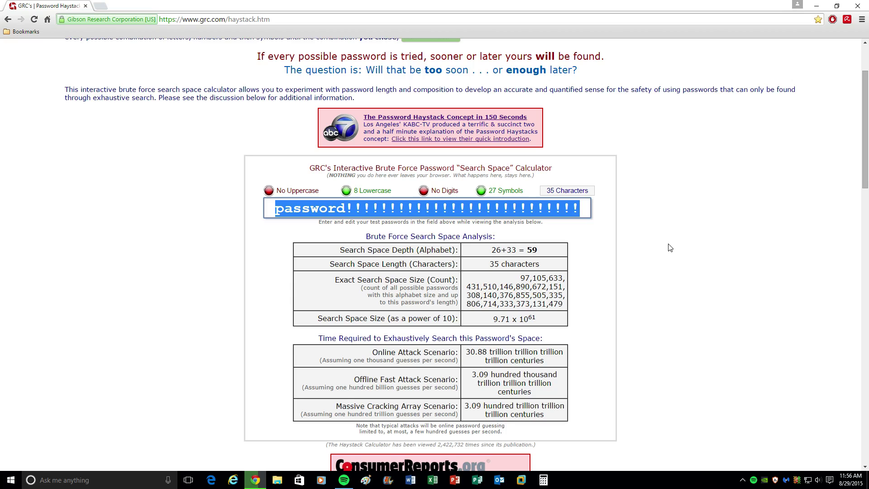
text(sport)
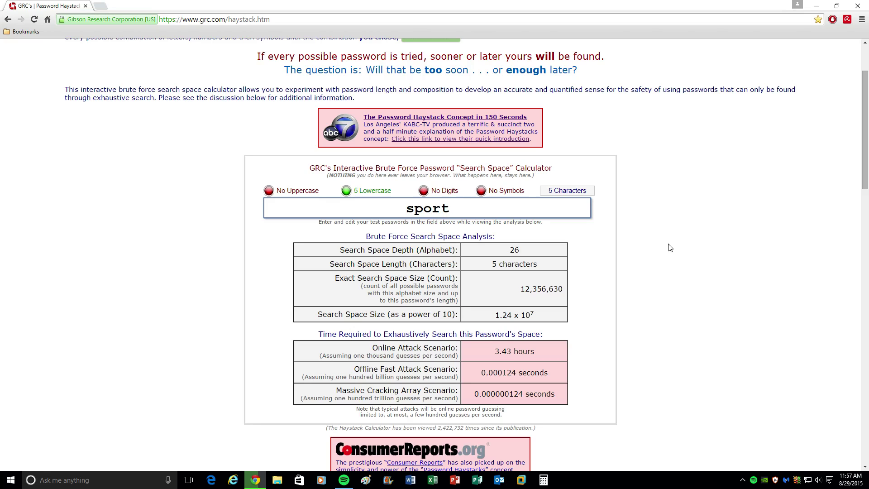
Enter a 13-character test password mixing upper and lower case, digits and symbols.
key(BackSpace)
key(BackSpace)
key(BackSpace)
key(BackSpace)
key(BackSpace)
text(Hg)
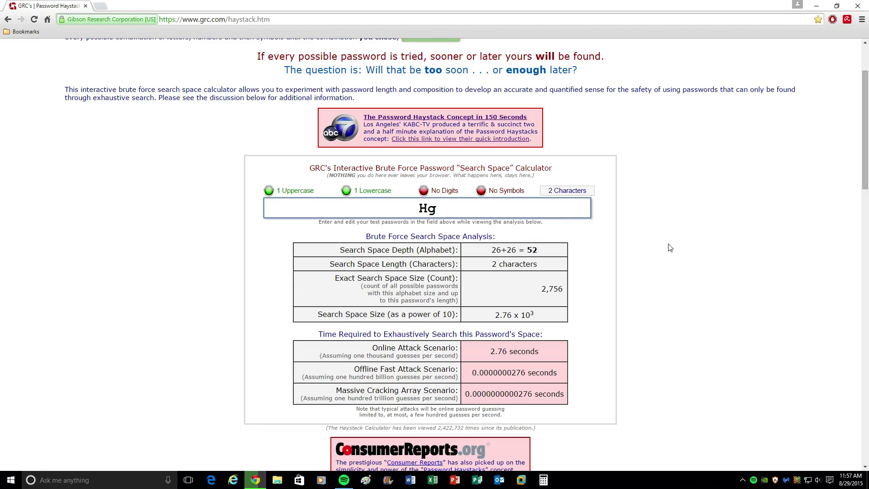
text(uy)
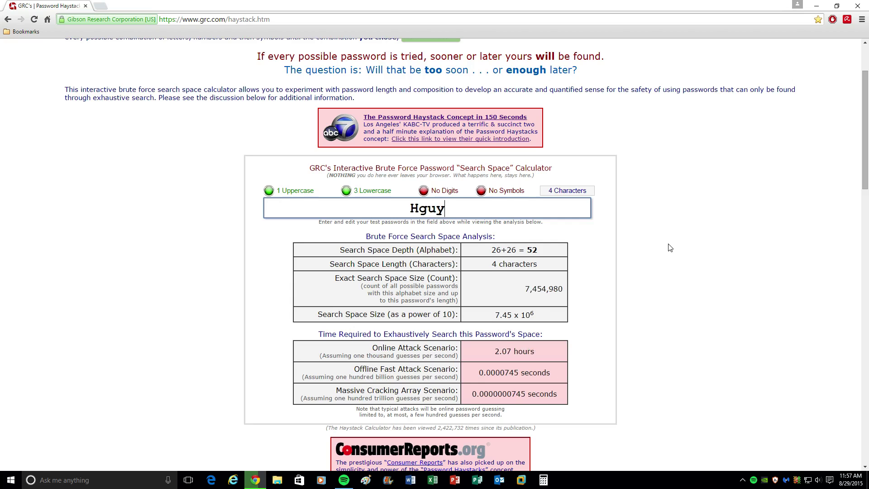
text()0)
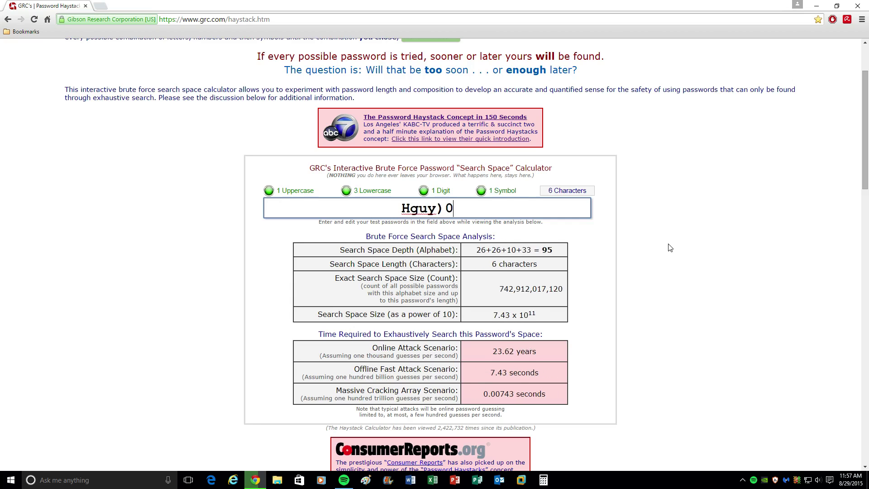
text(654!!)
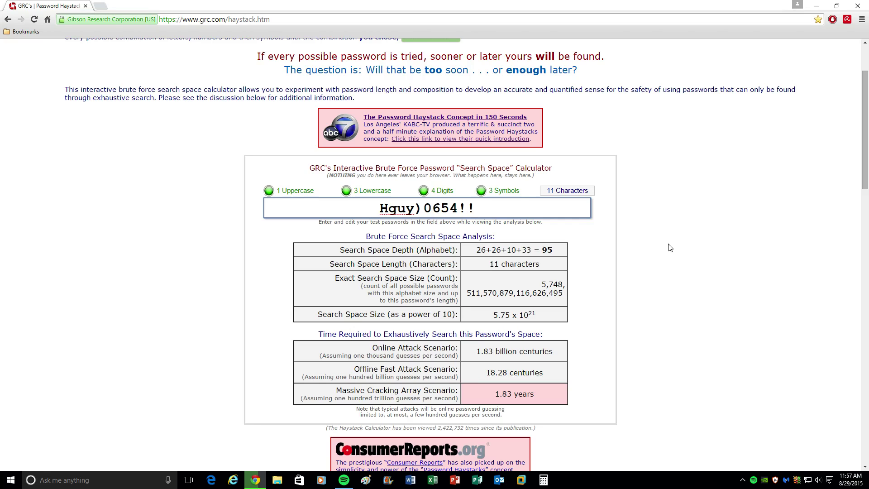
text(?)
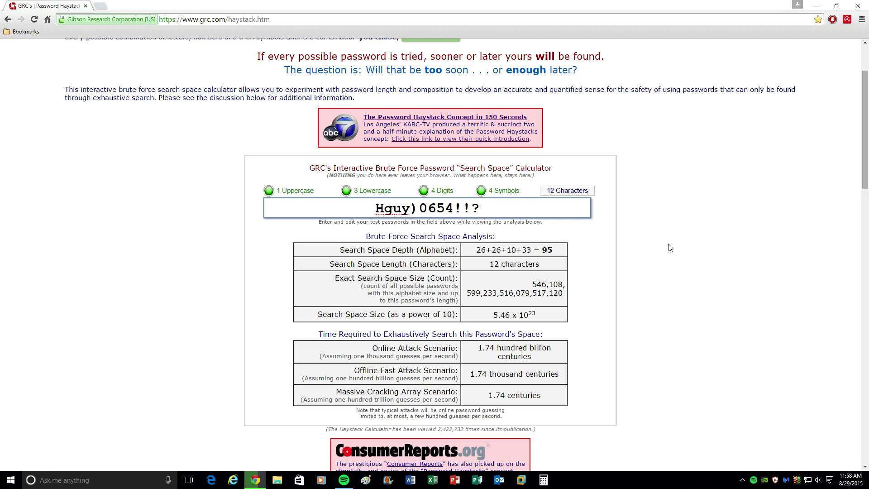
text(H)
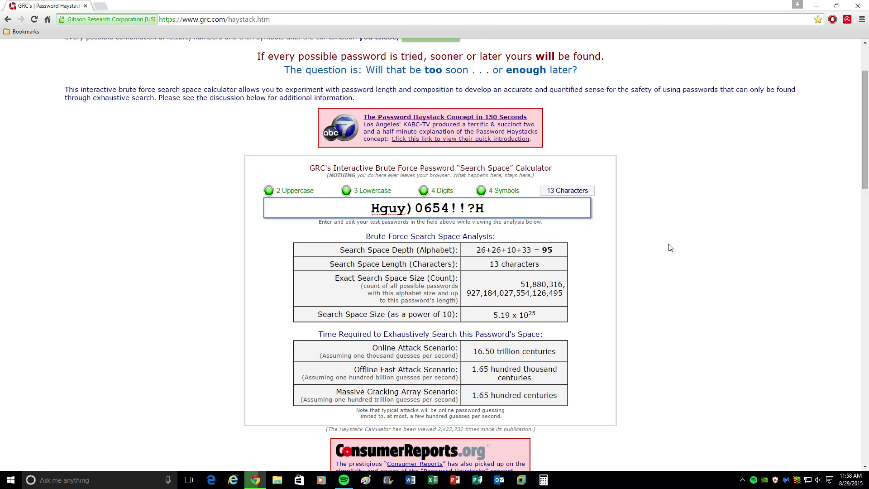
Enter a short capitalised word with five exclamation marks before it and five question marks after it.
key(BackSpace)
key(BackSpace)
key(BackSpace)
key(BackSpace)
key(BackSpace)
key(BackSpace)
key(BackSpace)
key(BackSpace)
key(BackSpace)
key(BackSpace)
key(BackSpace)
key(BackSpace)
key(BackSpace)
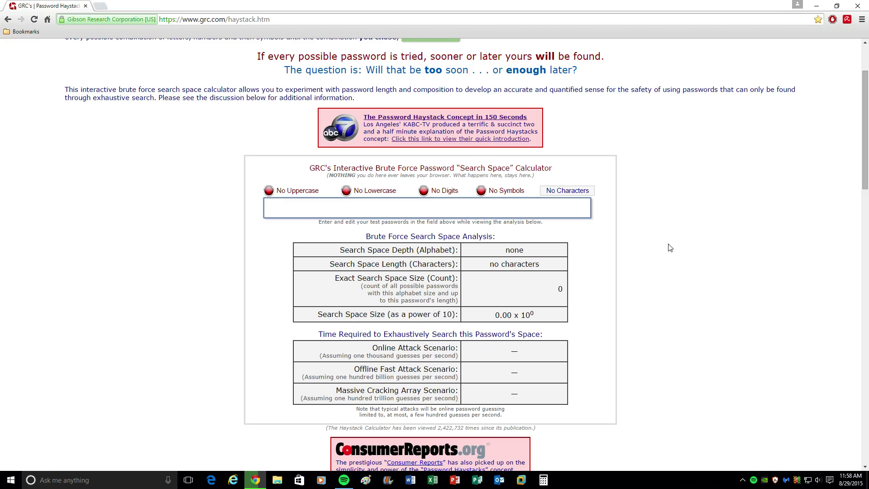
text(Sport)
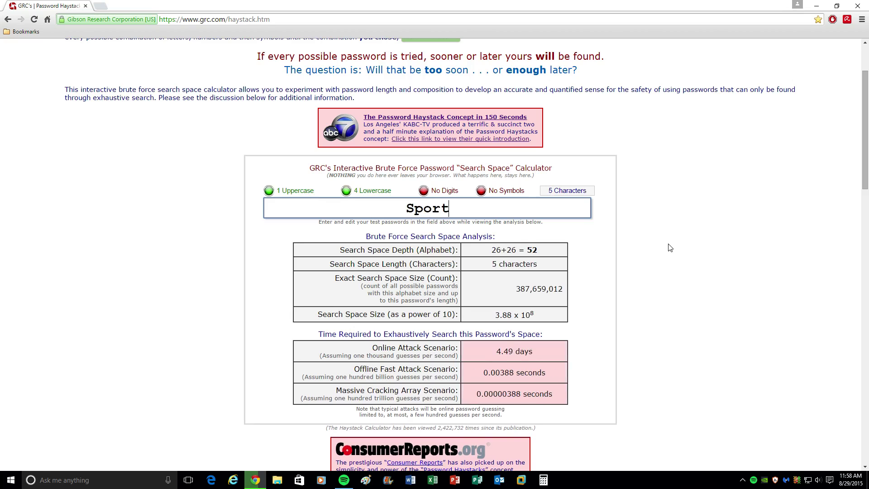
key(Left)
key(Left)
key(Left)
key(Left)
key(Left)
text(!!!!!)
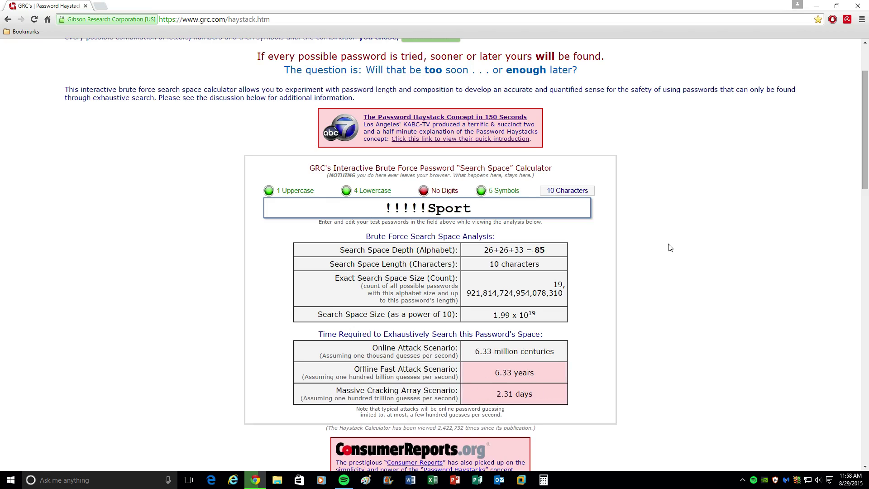
key(End)
text(????)
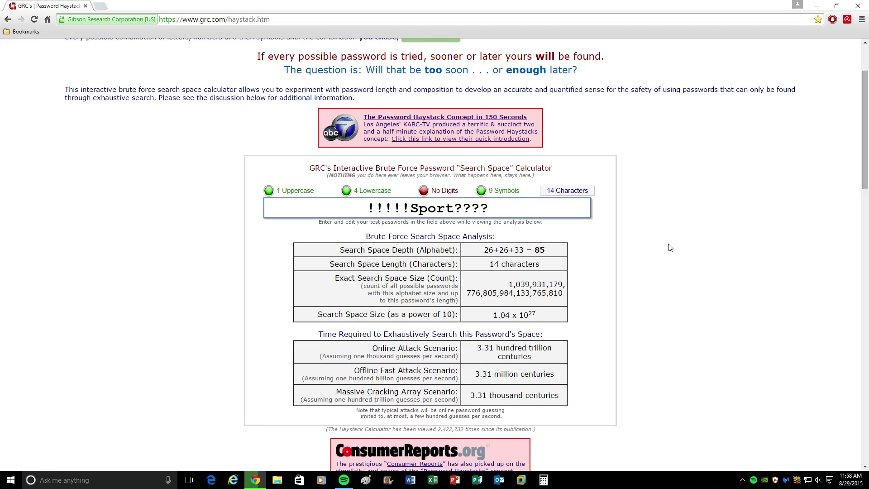
text(?)
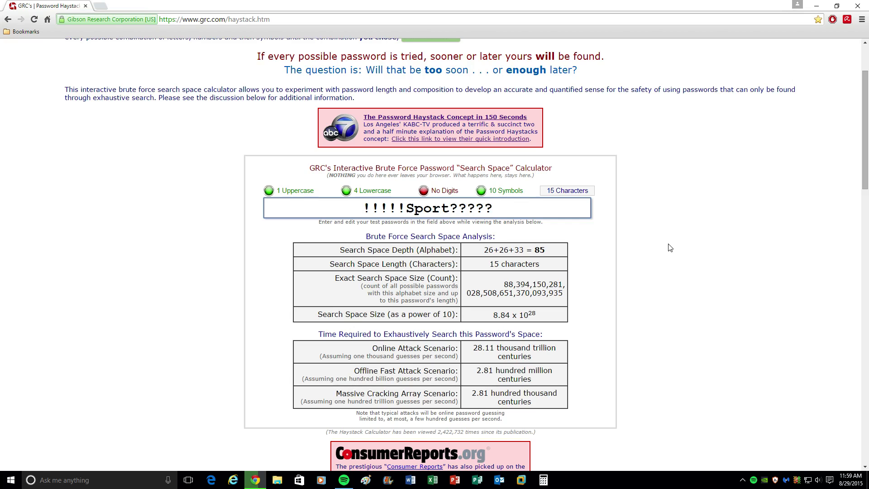
Append a digit to the padded password, then empty the field so every value reads zero.
text(1)
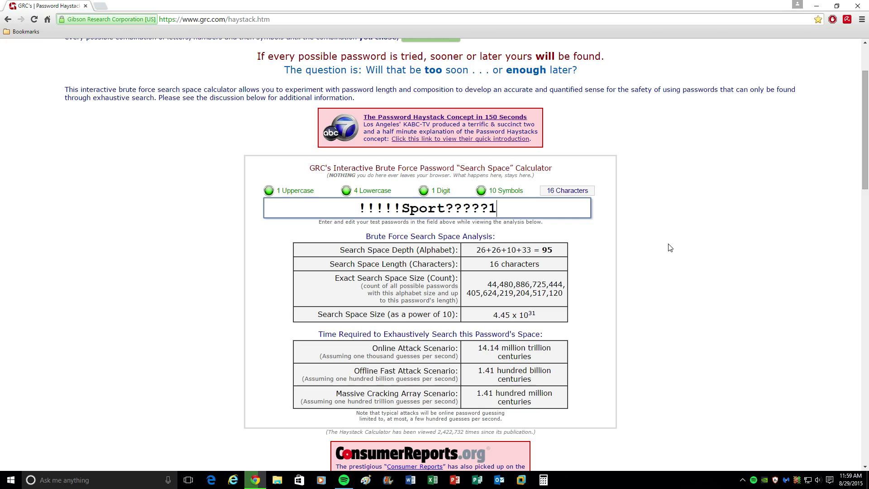
key(BackSpace)
key(BackSpace)
key(BackSpace)
key(BackSpace)
key(BackSpace)
key(BackSpace)
key(BackSpace)
key(BackSpace)
key(BackSpace)
key(BackSpace)
key(BackSpace)
key(BackSpace)
key(BackSpace)
key(BackSpace)
key(BackSpace)
key(BackSpace)
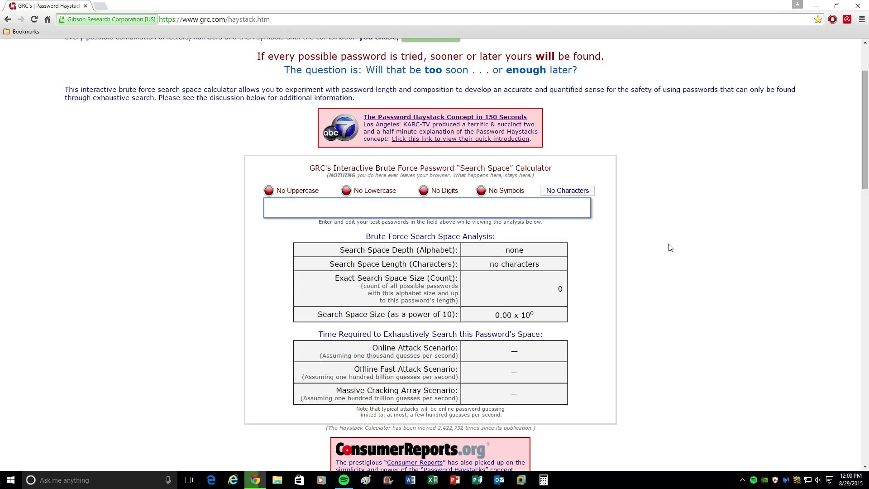
Enter a phrase-style password ending in a digit and exclamation marks, fixing one typo.
text(Ihave)
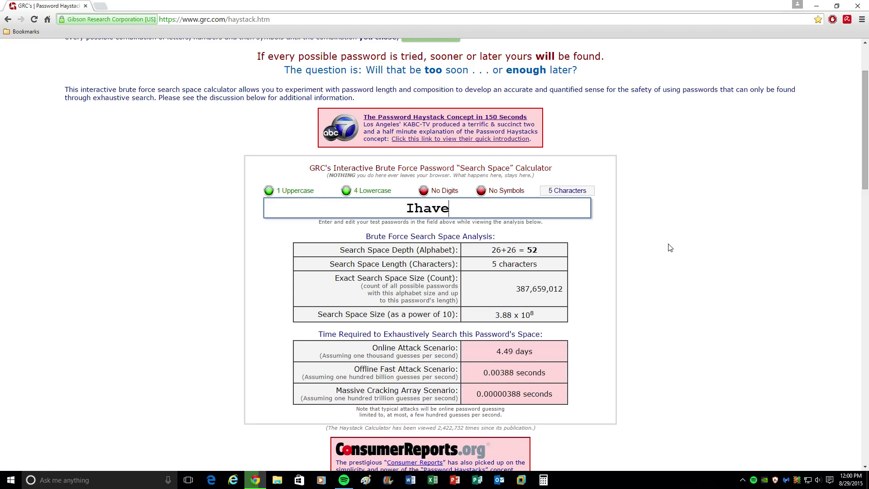
text(Adog)
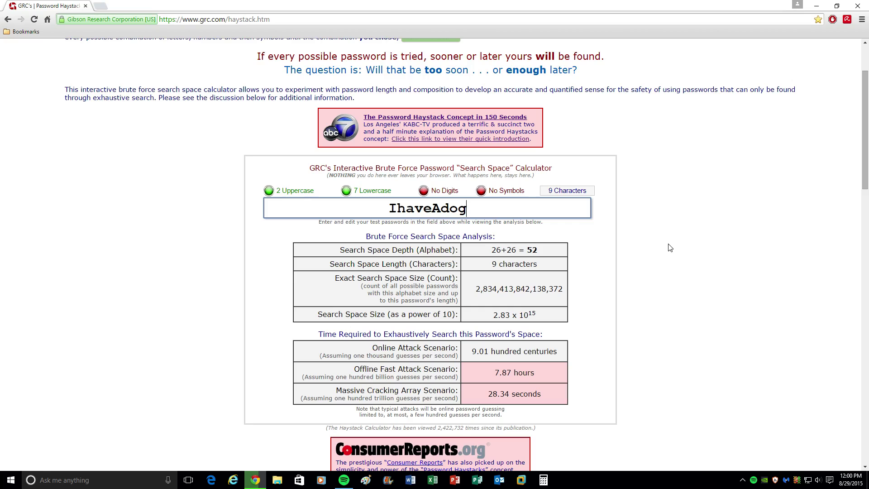
text(nam)
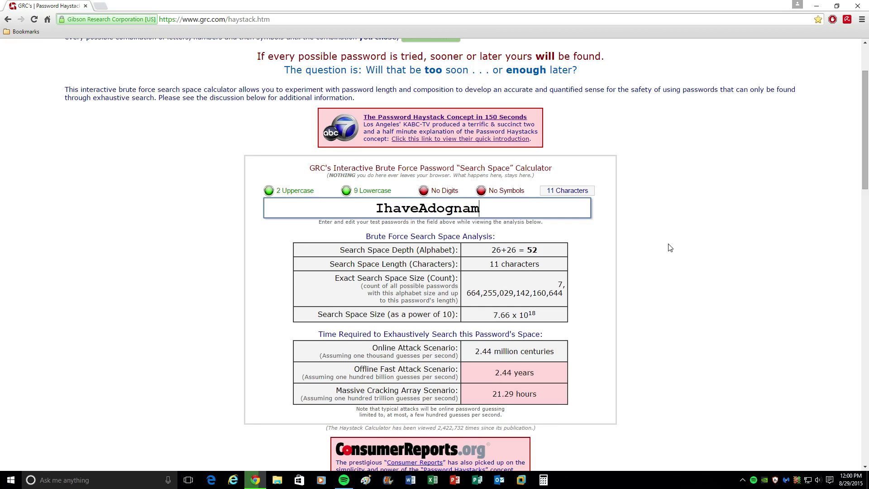
text(ed-Sp)
text(x)
key(BackSpace)
text(0rt)
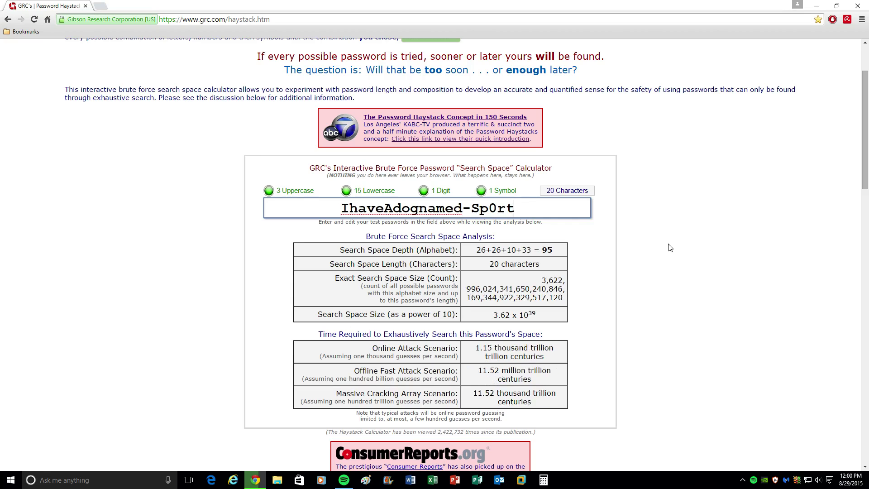
text(!!!)
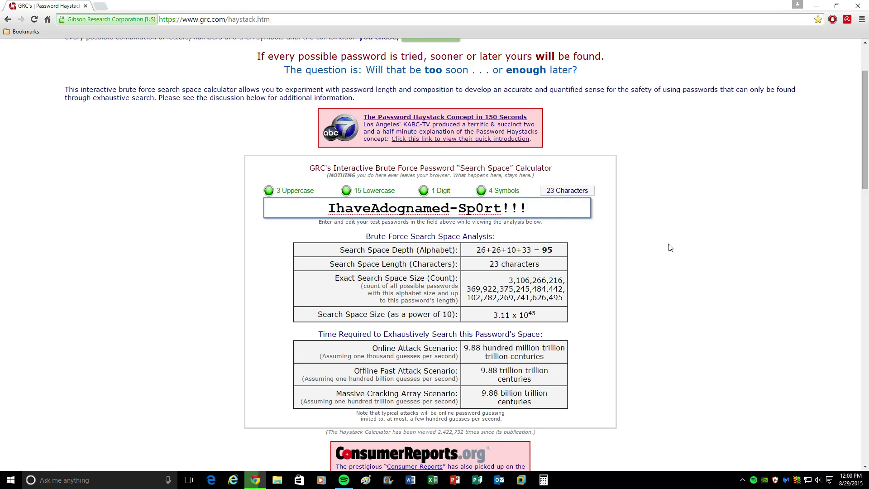
text(!!)
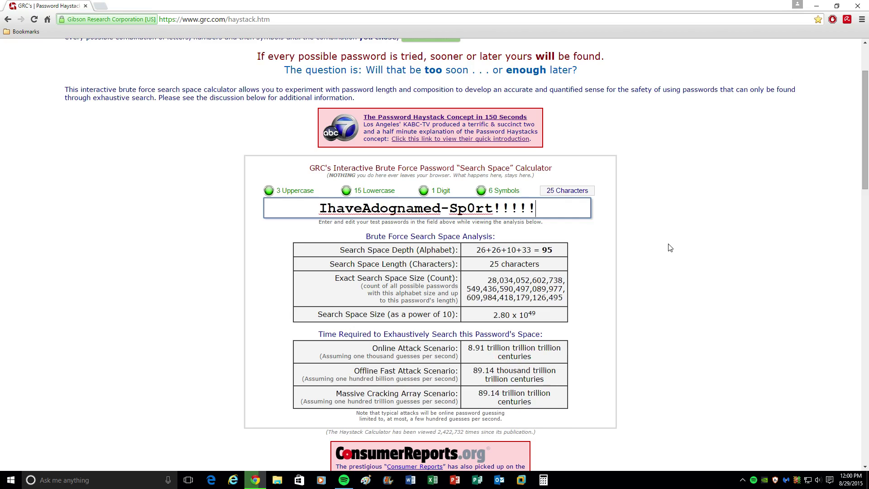